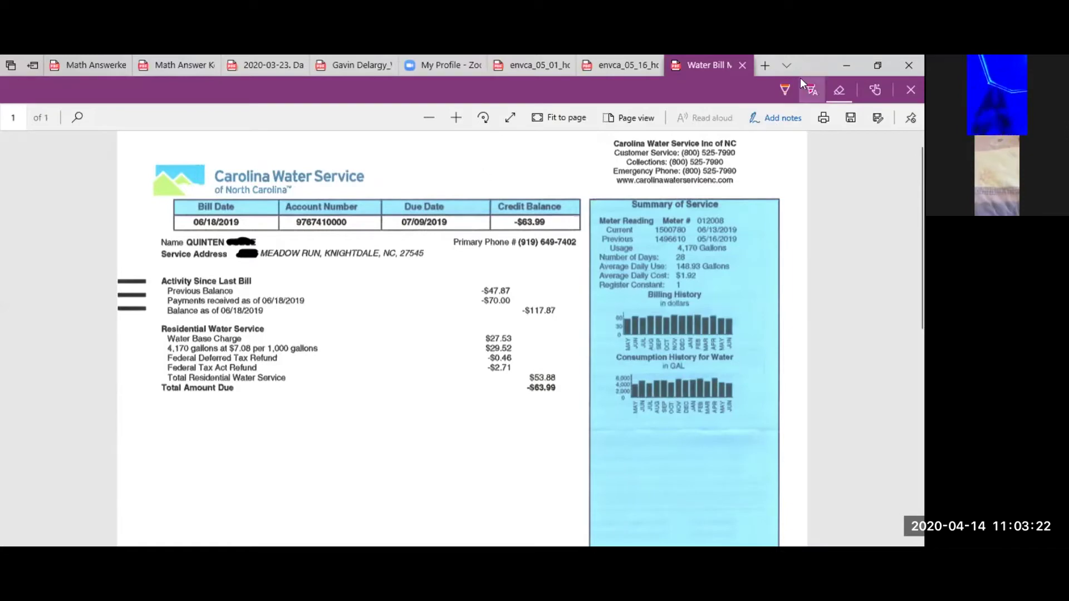
Turn on the Draw pen to start freehand inking on the water bill PDF
click(786, 90)
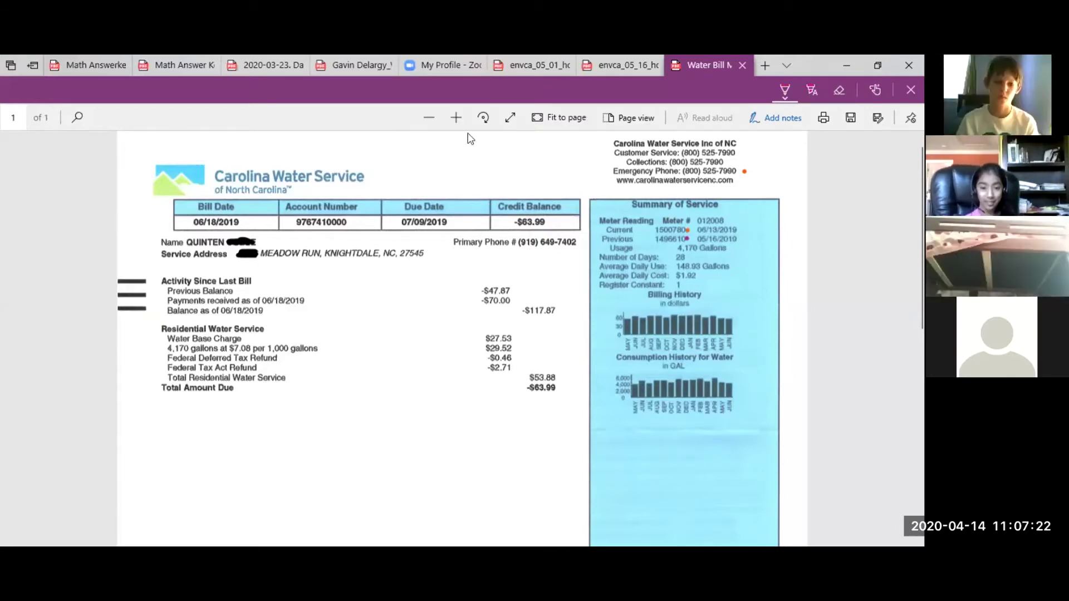
Zoom in twice and draw a pink bracket around the Billing and Consumption History charts
click(456, 119)
click(456, 119)
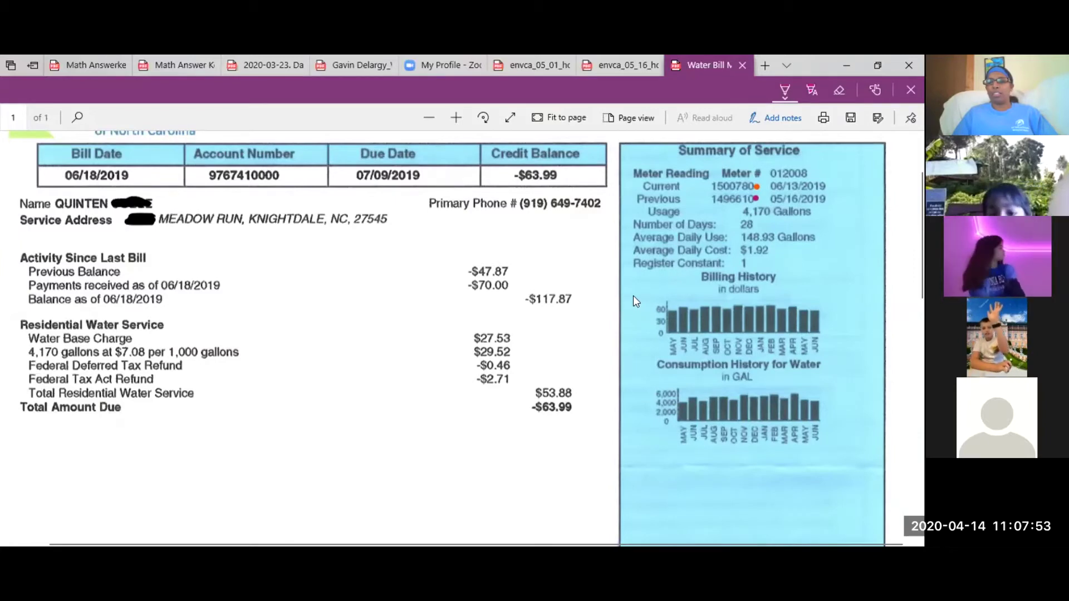
mouse_move(634, 296)
mouse_down()
mouse_move(653, 445)
mouse_move(779, 466)
mouse_up()
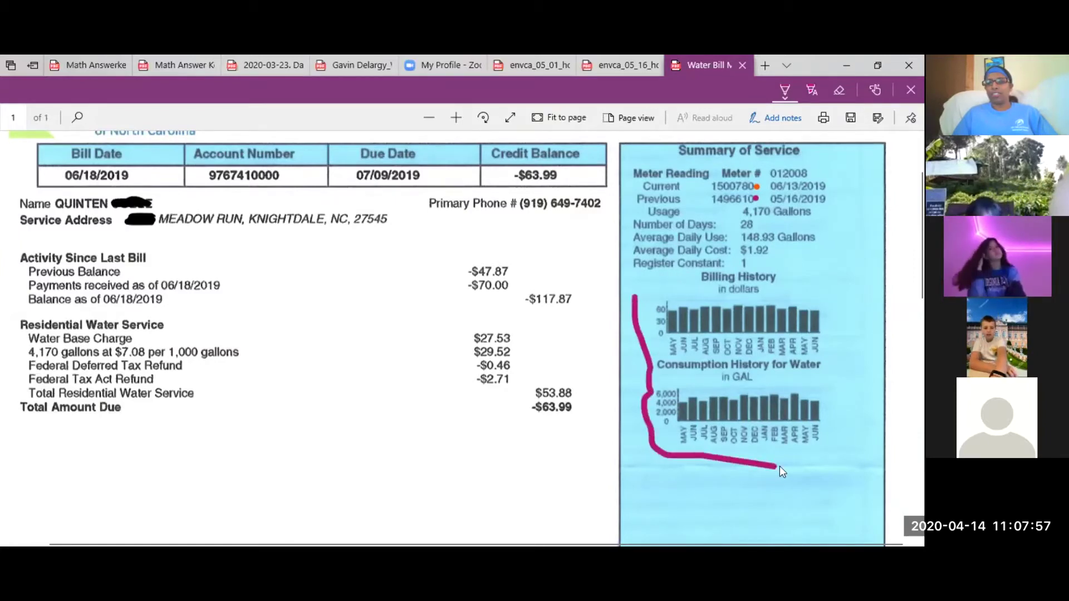
drag(847, 458, 855, 421)
drag(847, 349, 850, 283)
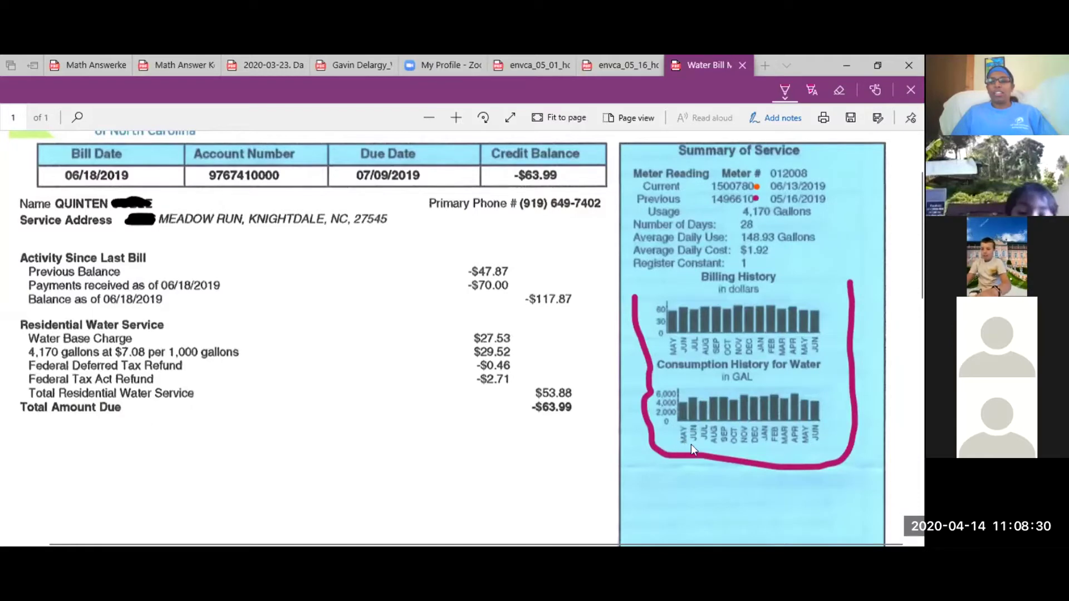
click(785, 92)
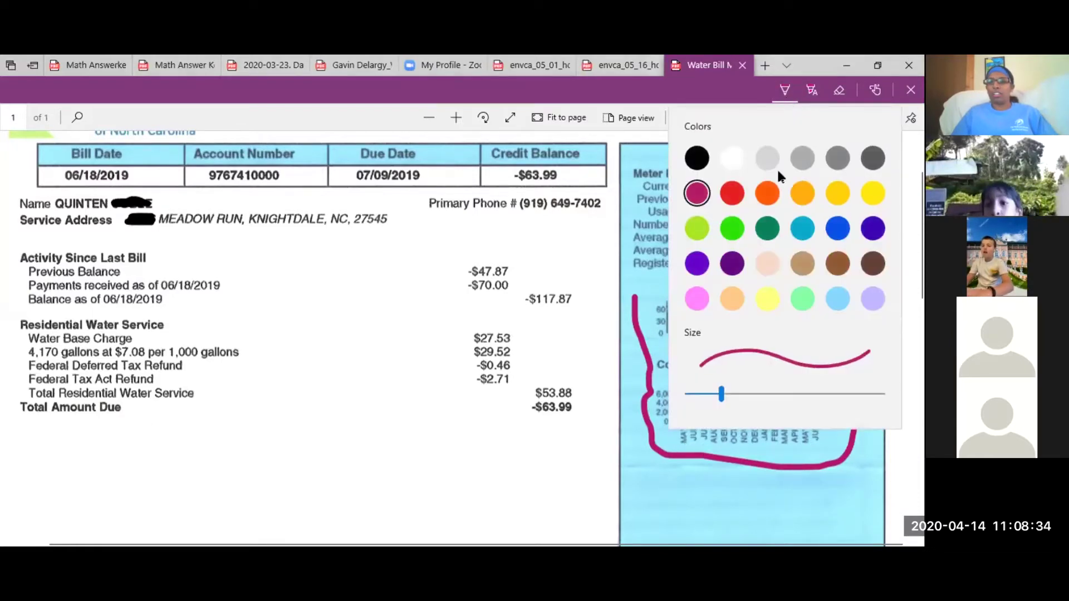
Draw a green arrow under the consumption chart's month labels and label it 'X-axis'
click(733, 229)
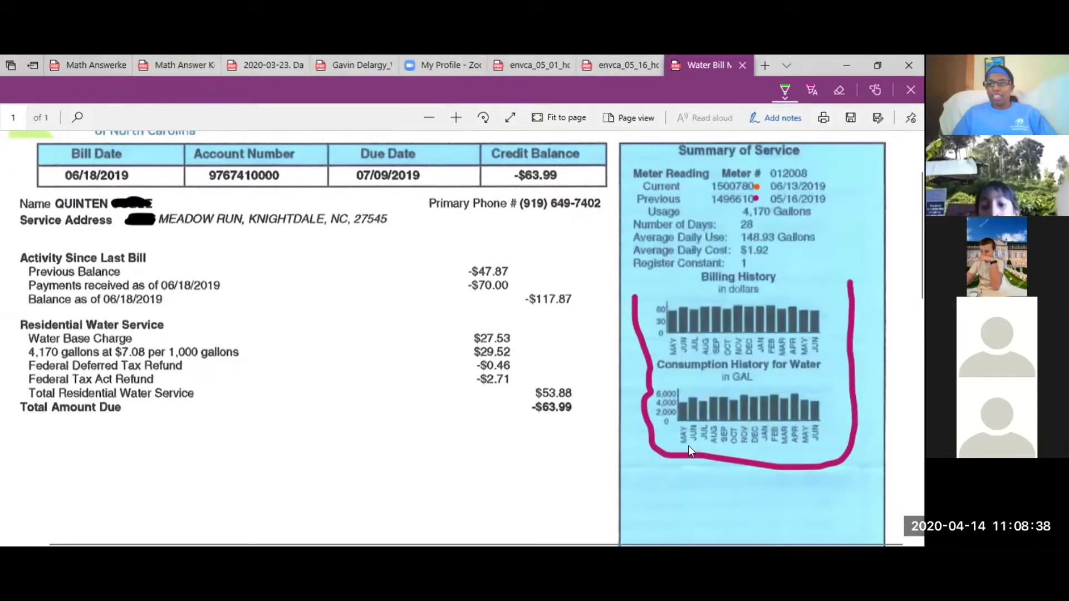
drag(688, 447, 712, 448)
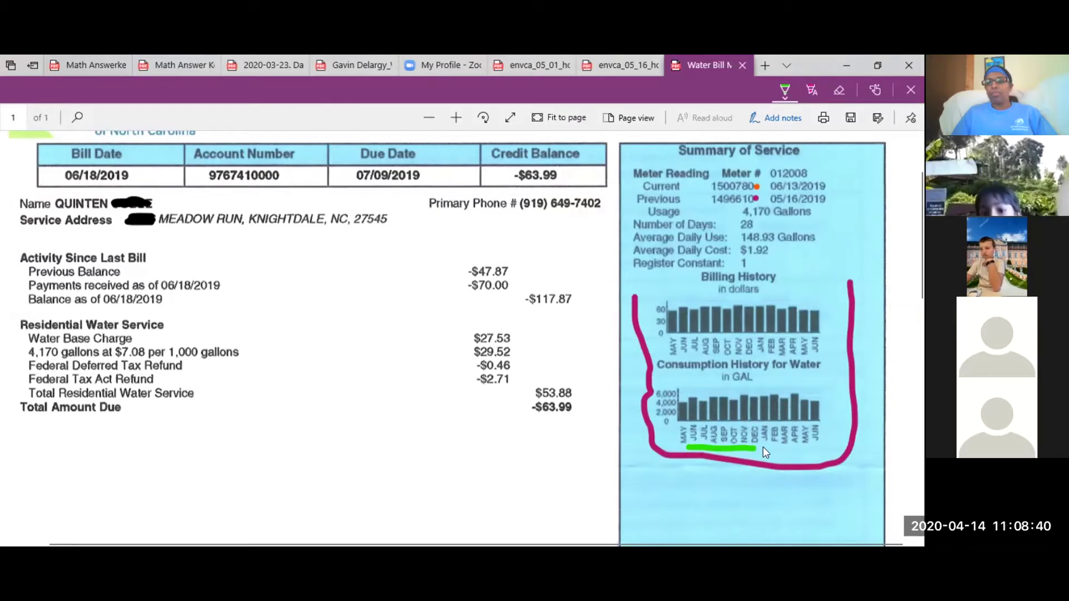
drag(784, 449, 817, 451)
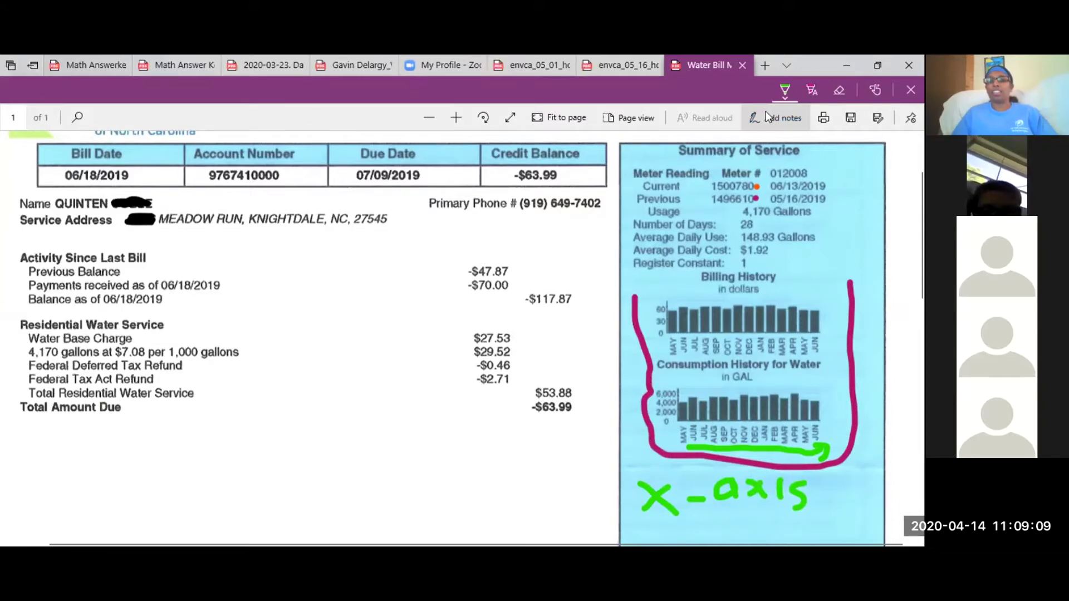
click(785, 92)
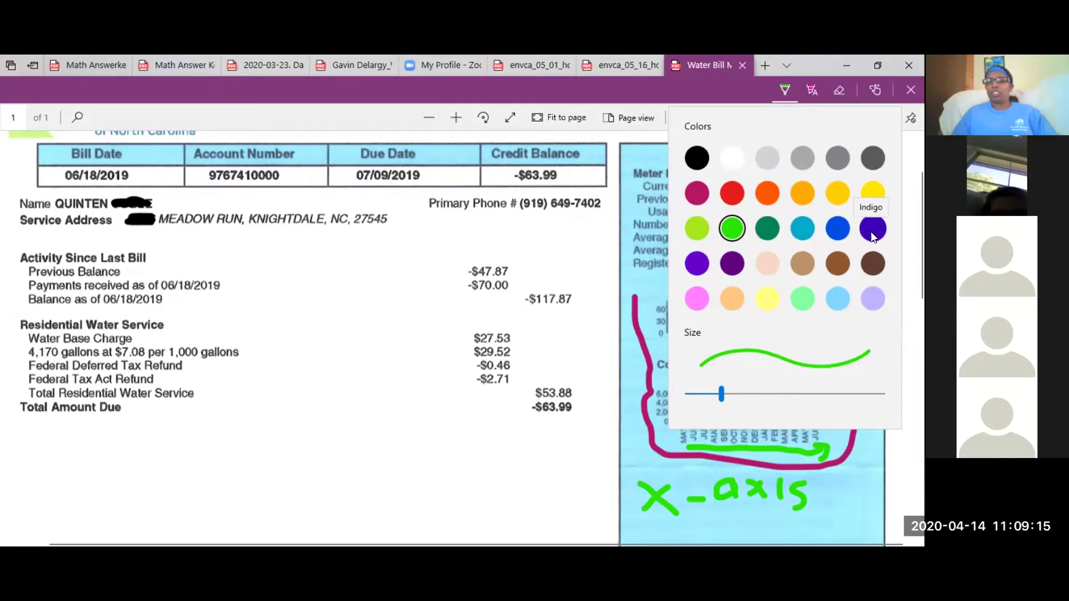
Draw a yellow brace along the charts' vertical scale, labelled 'Y axis'
click(876, 196)
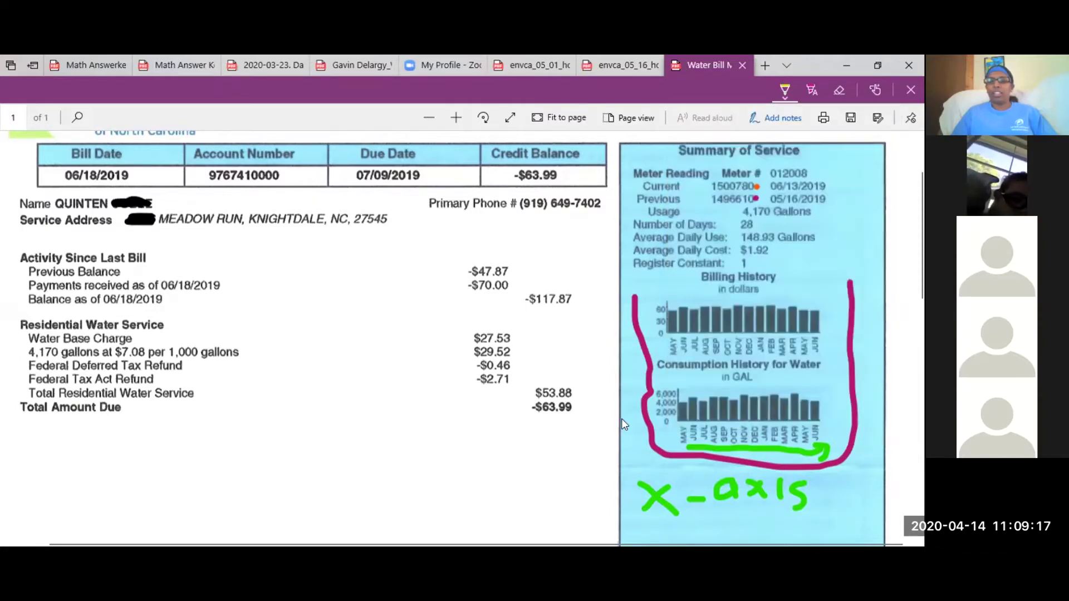
mouse_move(624, 424)
mouse_down()
mouse_move(610, 295)
mouse_move(628, 303)
mouse_up()
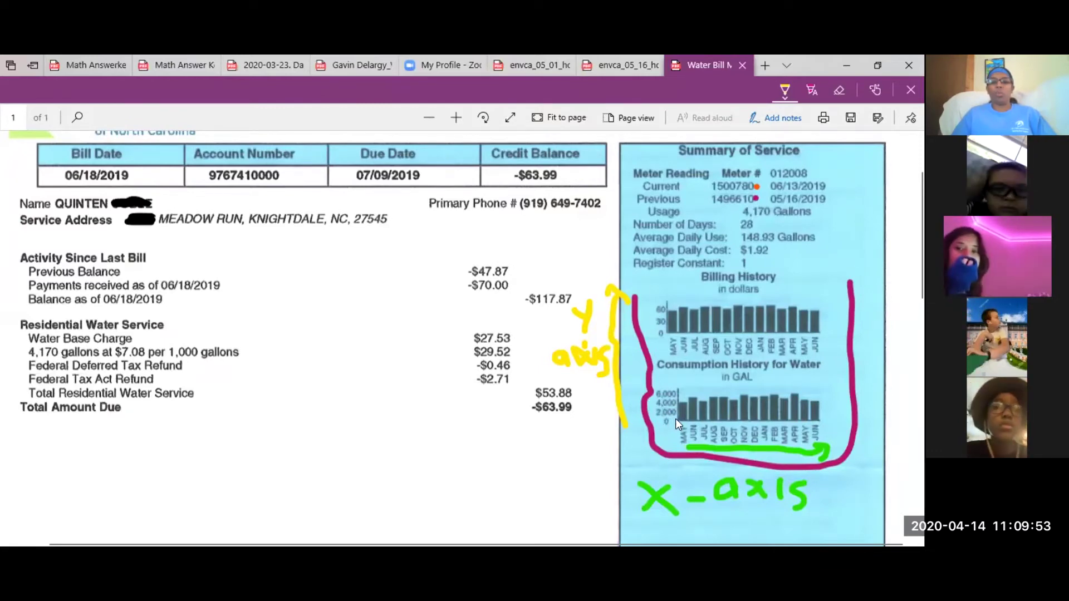
click(785, 91)
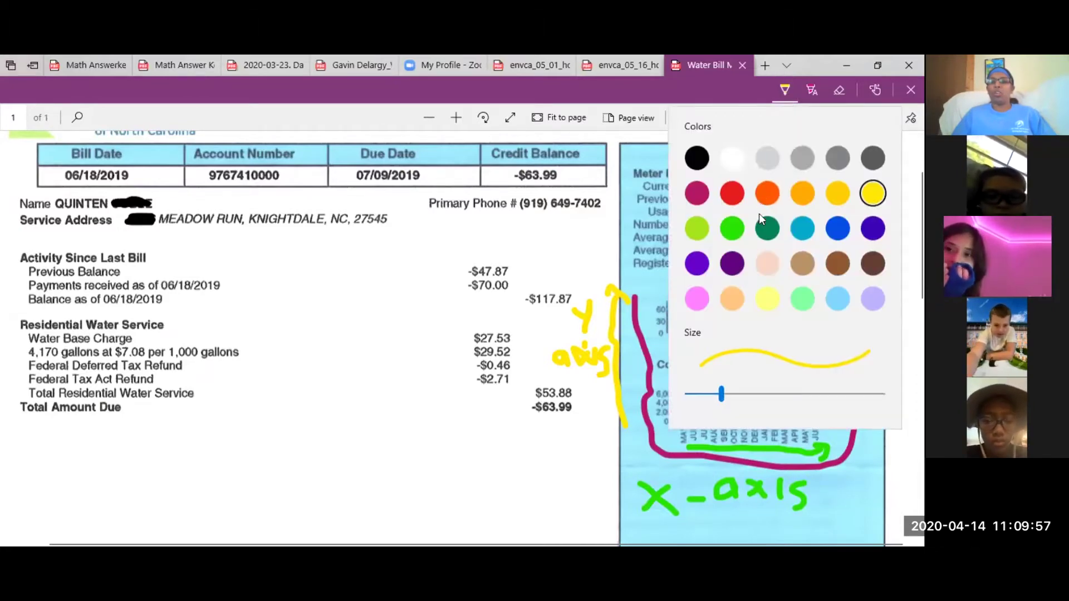
Handwrite '(0,0)' in dark green below Total Amount Due, then zoom out to the whole bill
click(766, 228)
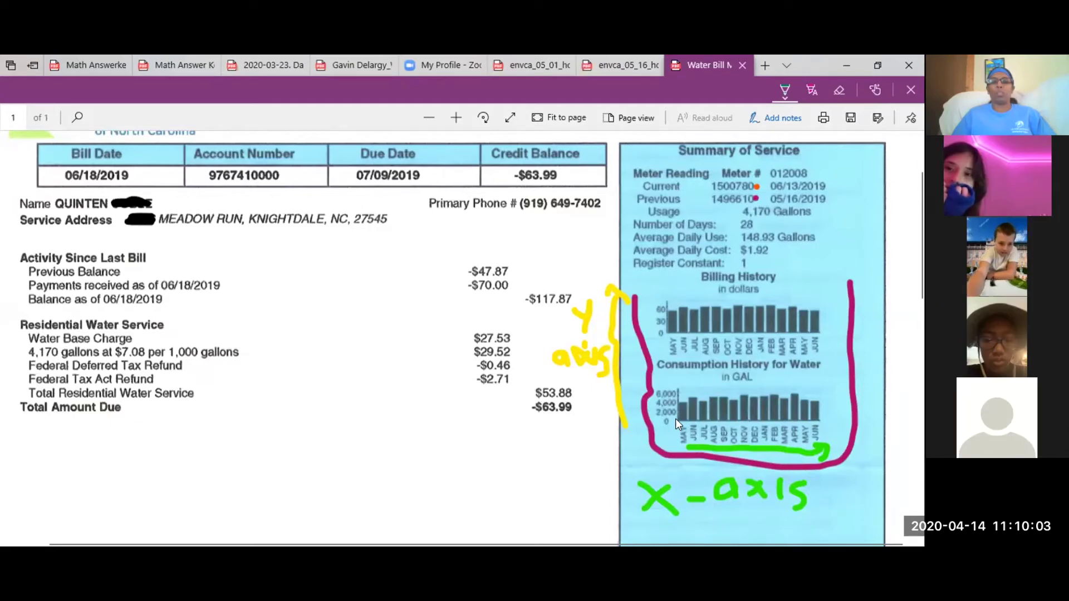
click(783, 83)
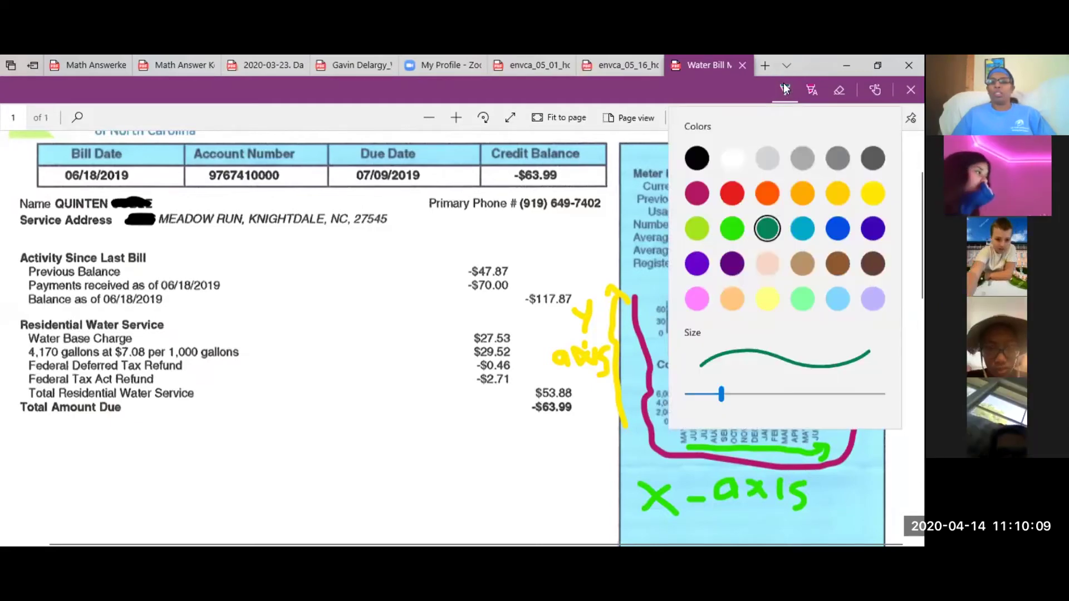
click(767, 229)
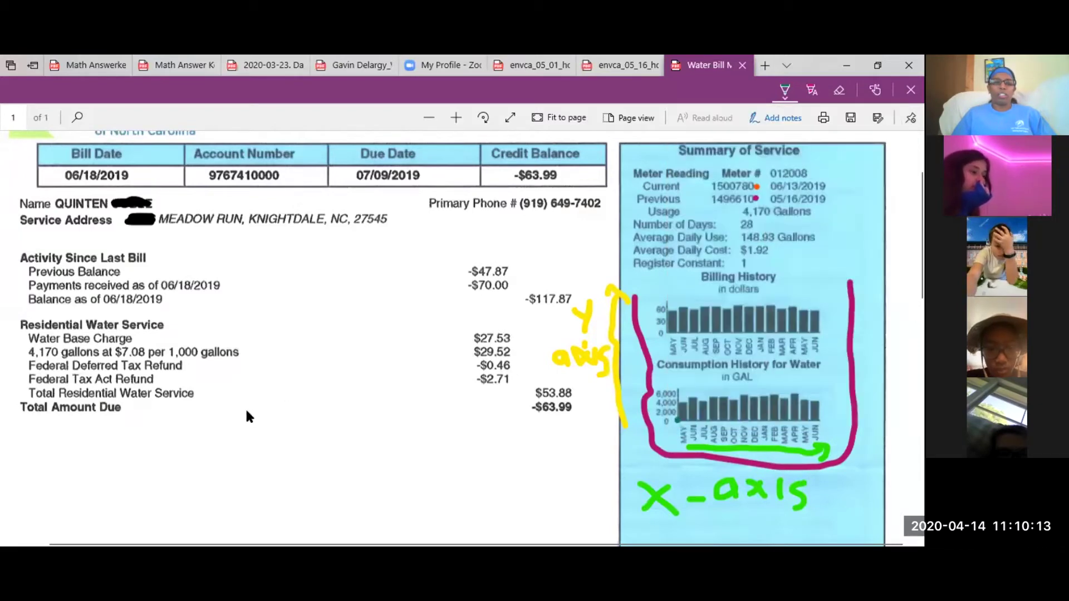
drag(240, 413, 238, 447)
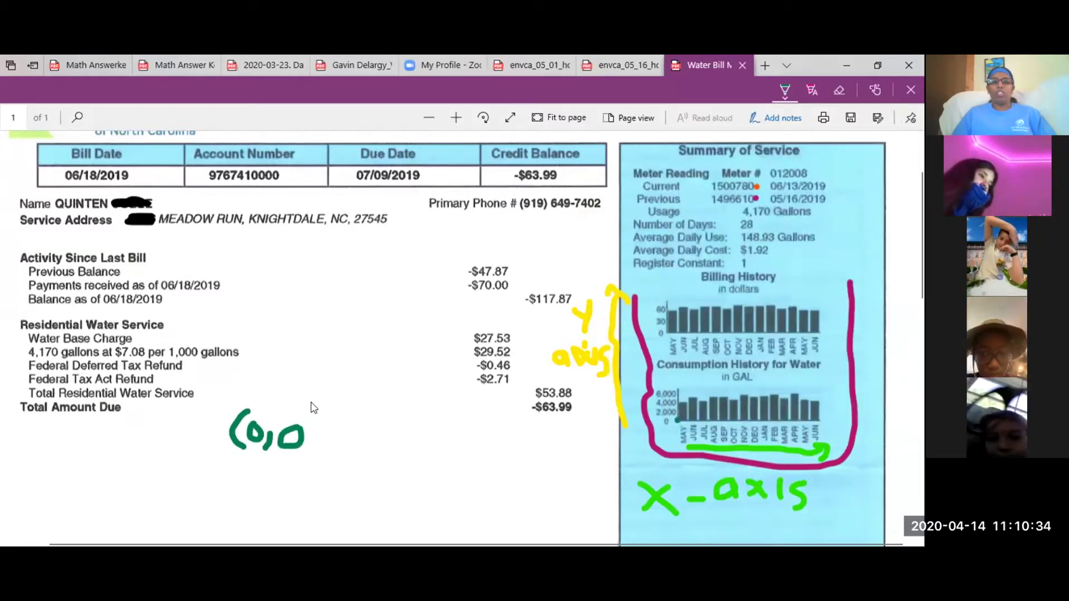
mouse_move(310, 401)
mouse_down()
mouse_move(323, 410)
mouse_move(321, 468)
mouse_up()
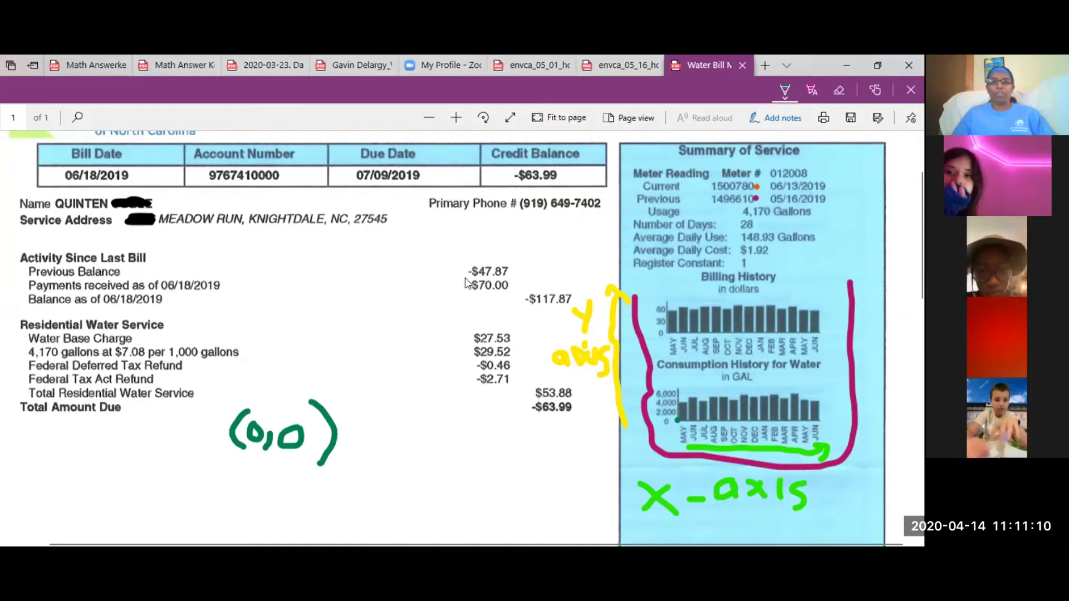
click(423, 121)
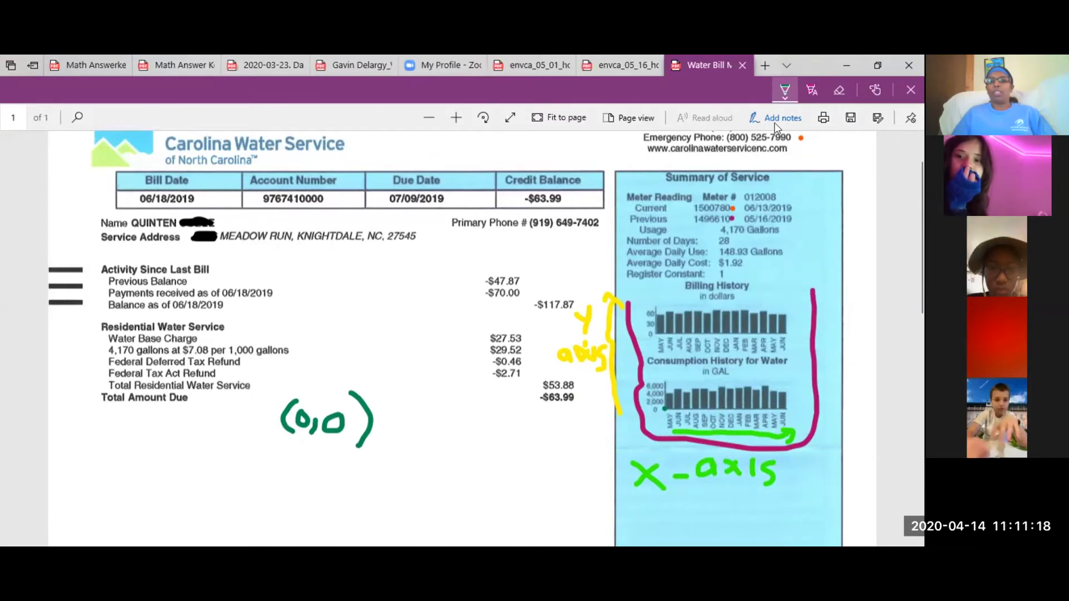
click(784, 90)
click(837, 187)
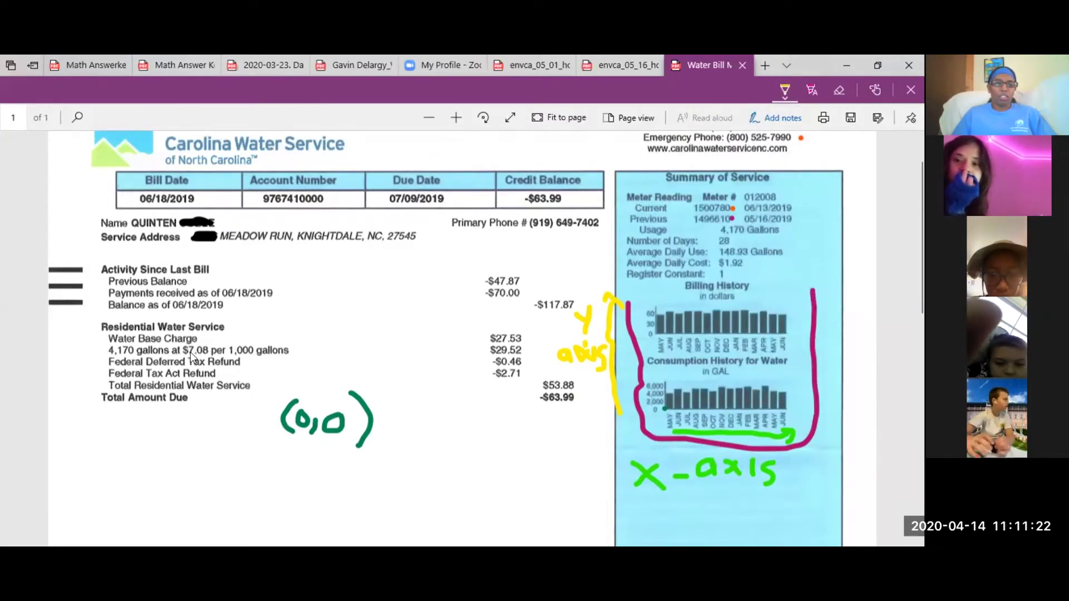
drag(189, 351, 196, 352)
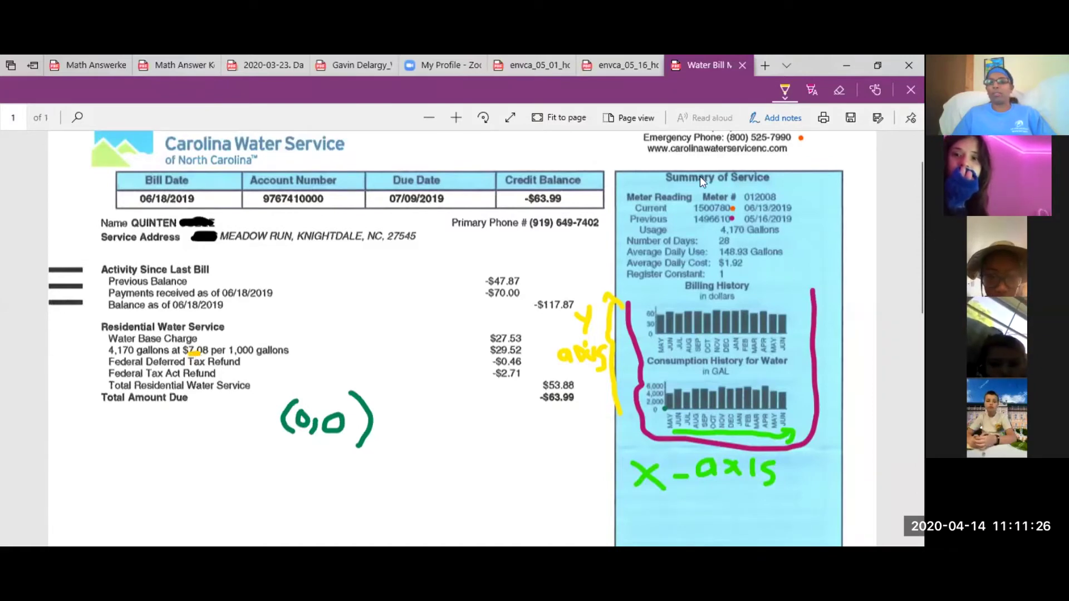
click(834, 93)
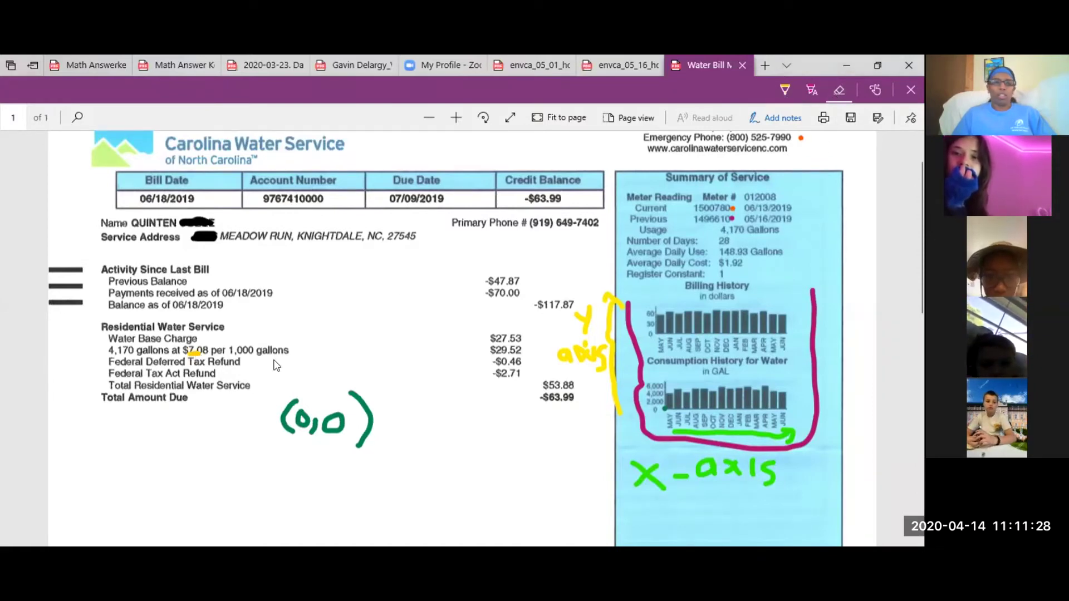
click(190, 354)
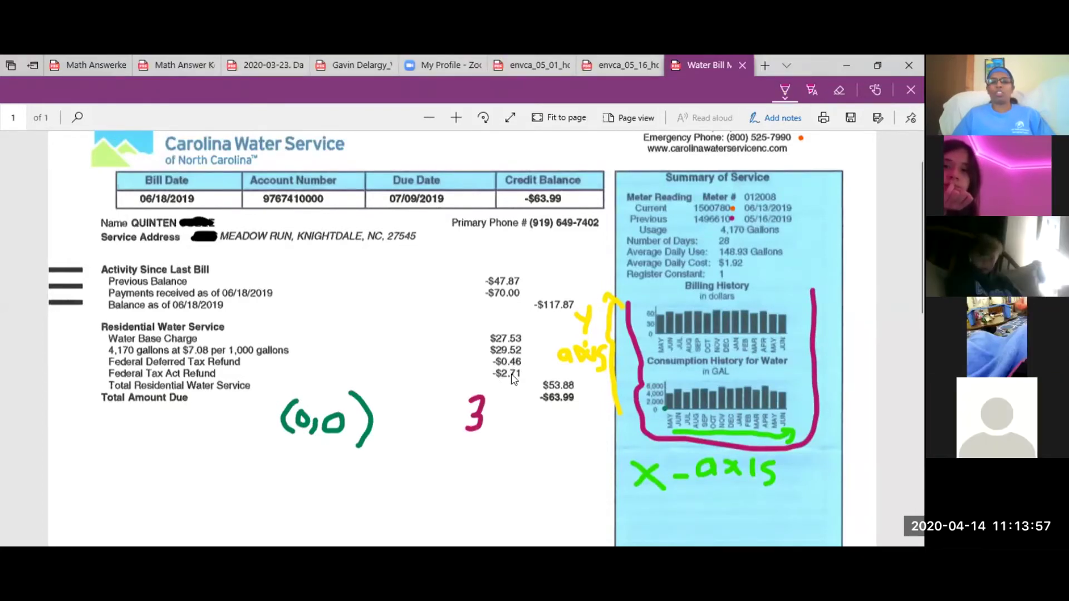
Finish writing 'Tax 3.17' in magenta and dot the -$0.46 tax refund amount
click(490, 417)
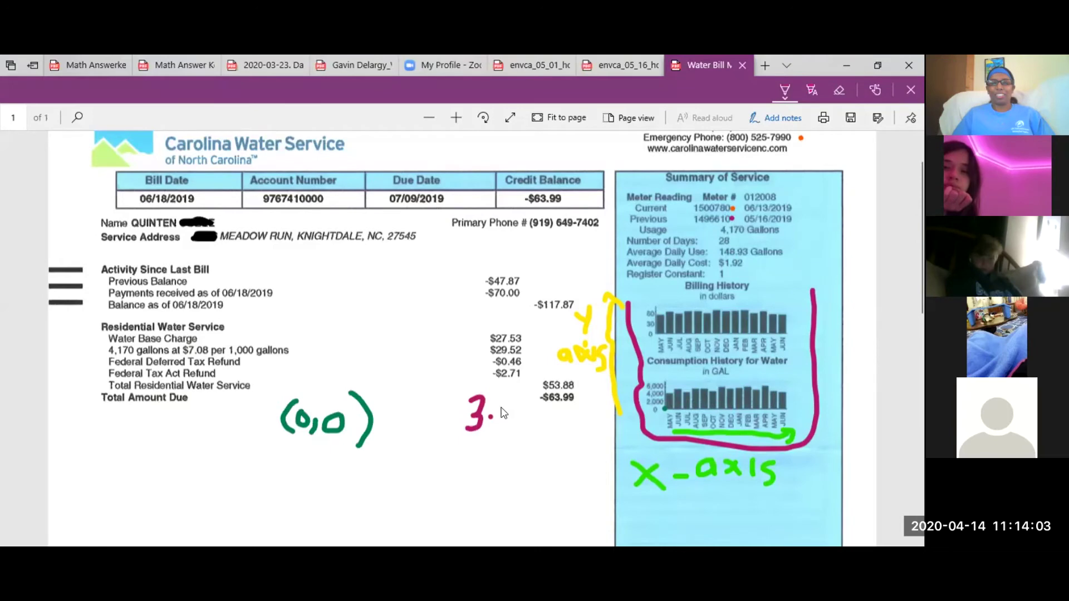
mouse_move(504, 397)
mouse_down()
mouse_move(502, 423)
mouse_move(524, 396)
mouse_move(519, 428)
mouse_up()
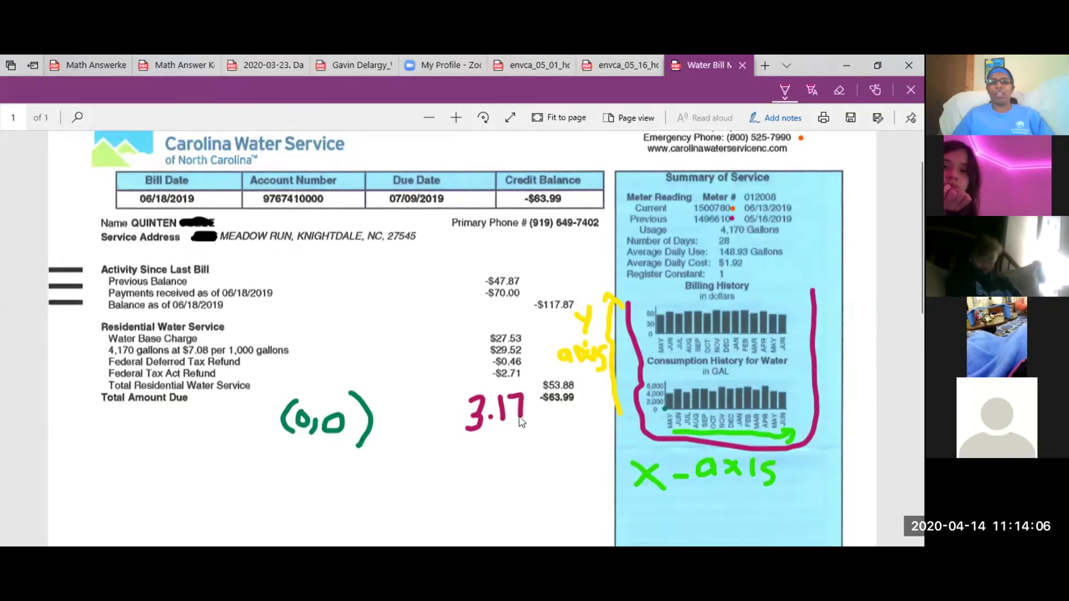
click(524, 362)
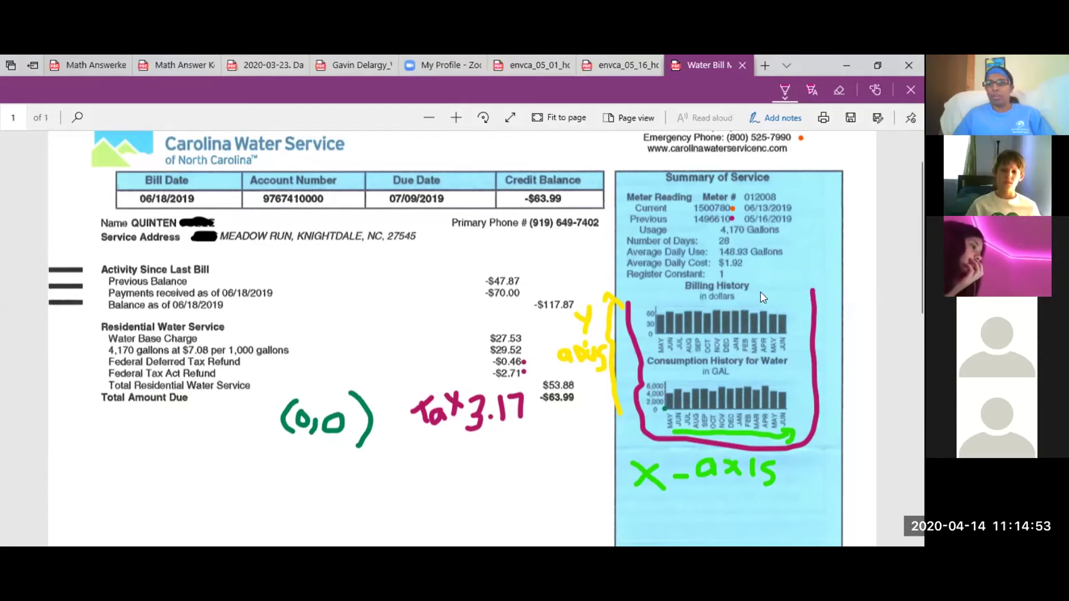
Dot the two peak Billing History bars, including NOV, then zoom in three times
click(743, 304)
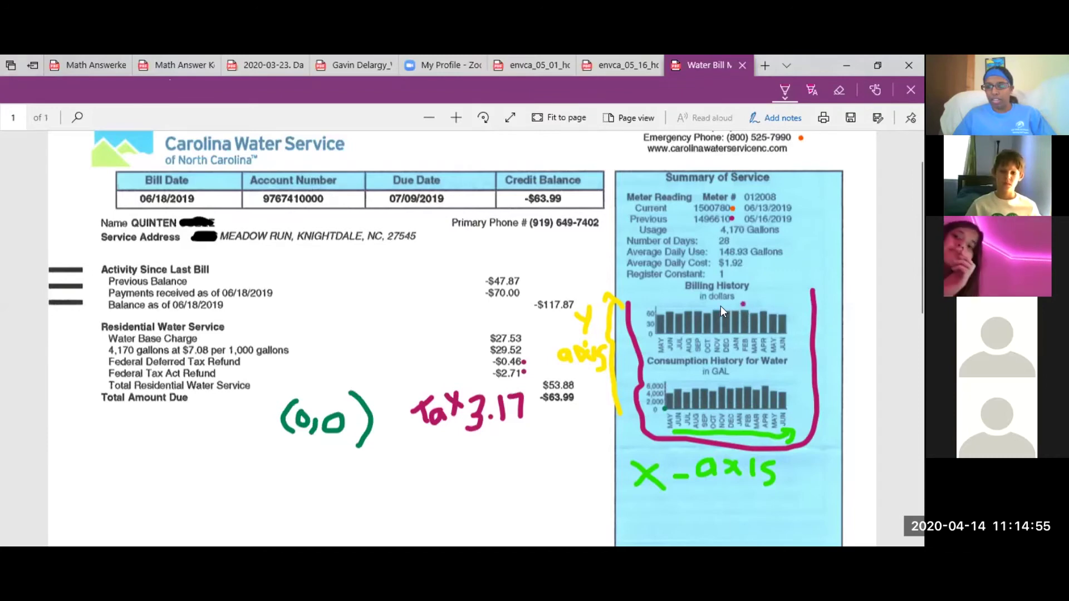
click(718, 306)
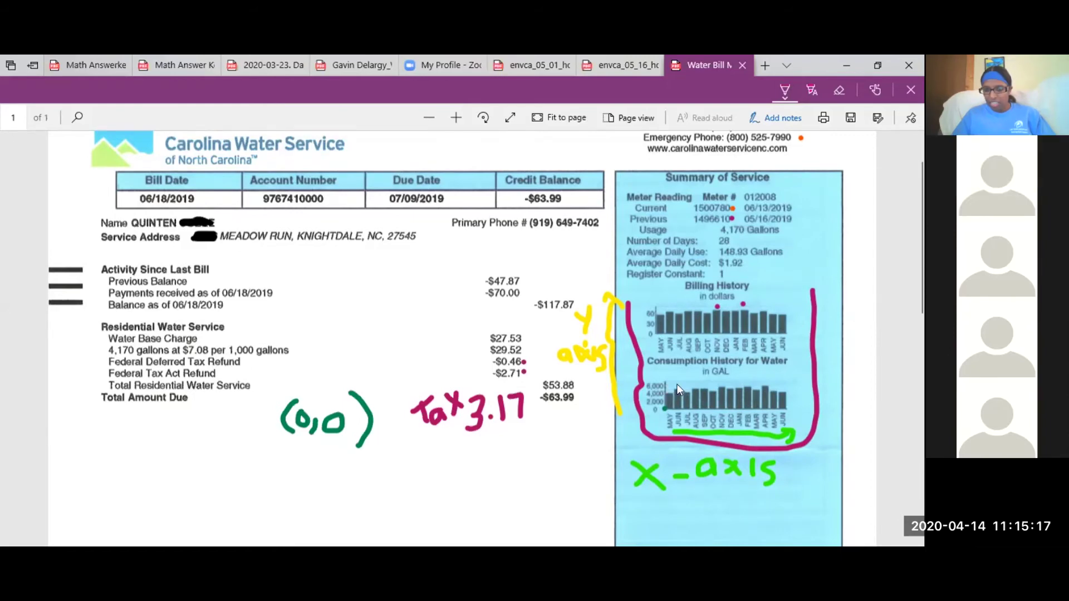
click(456, 118)
click(456, 118)
click(456, 118)
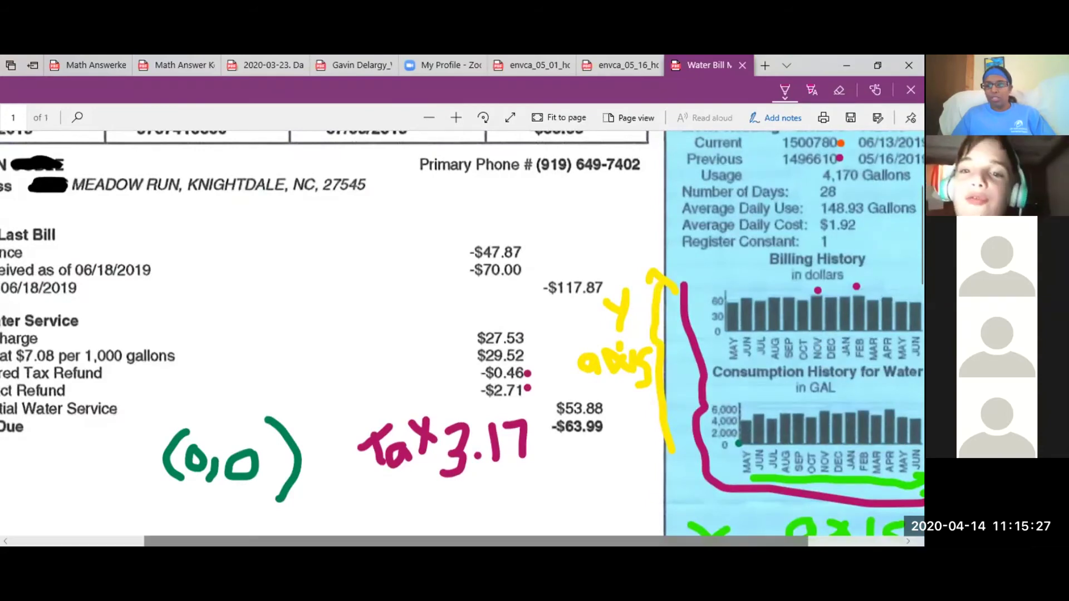
Scroll the zoomed bill sideways, then zoom out twice to fit the whole page
scroll(759, 329, right, 5)
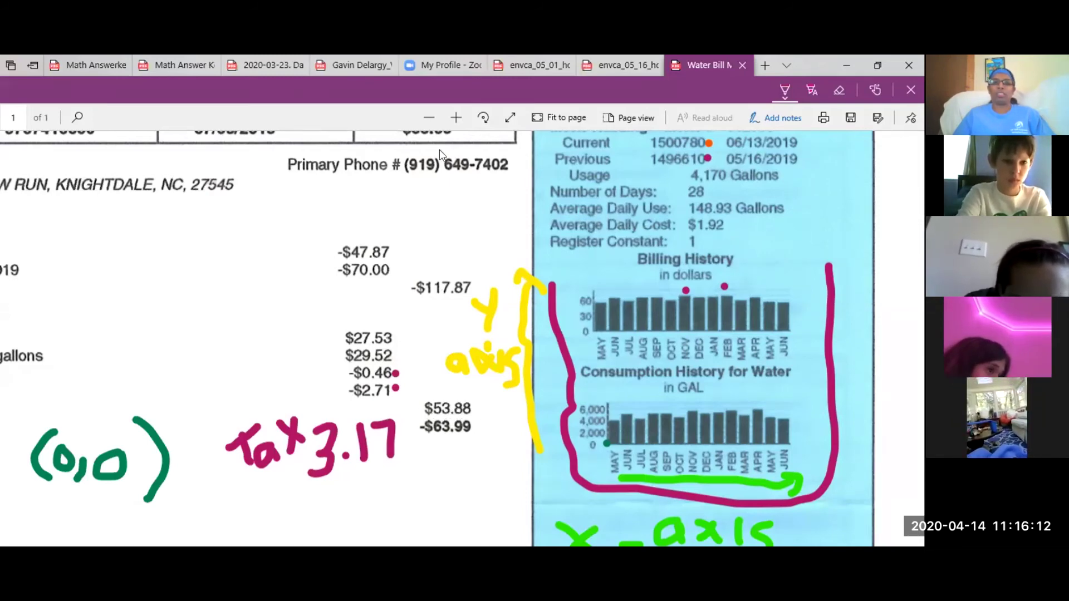
click(427, 116)
click(427, 117)
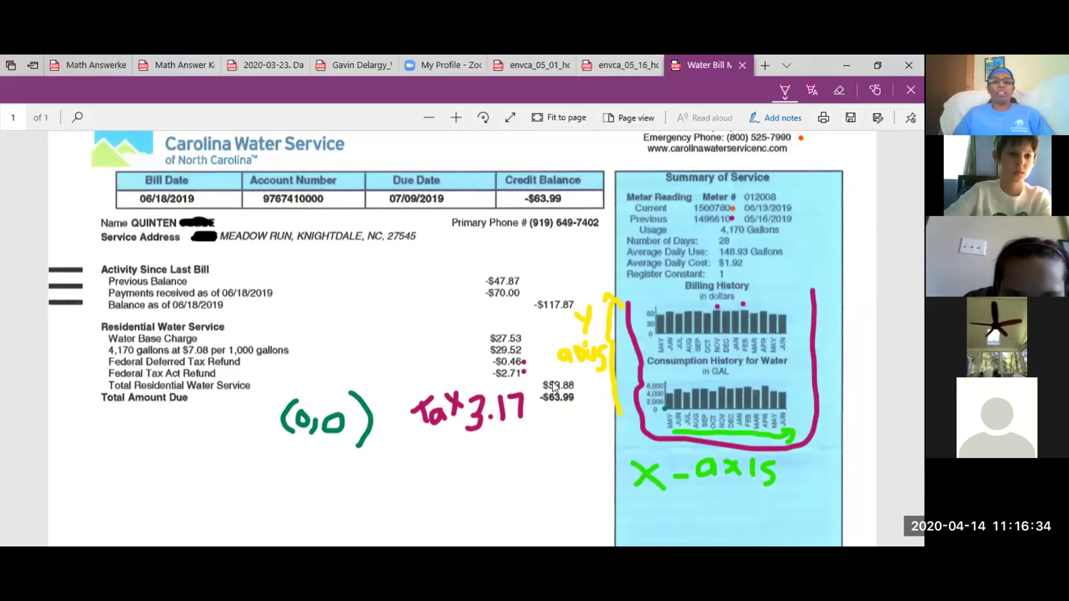
Switch the pen to purple ink and dot the $53.88 Total Residential Water Service amount
click(785, 91)
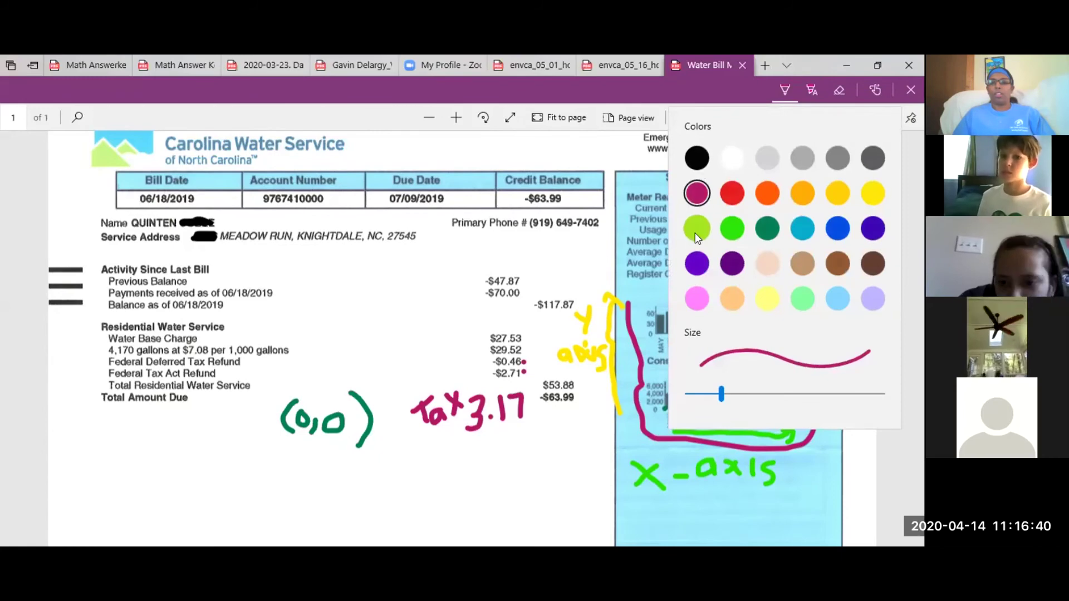
click(696, 263)
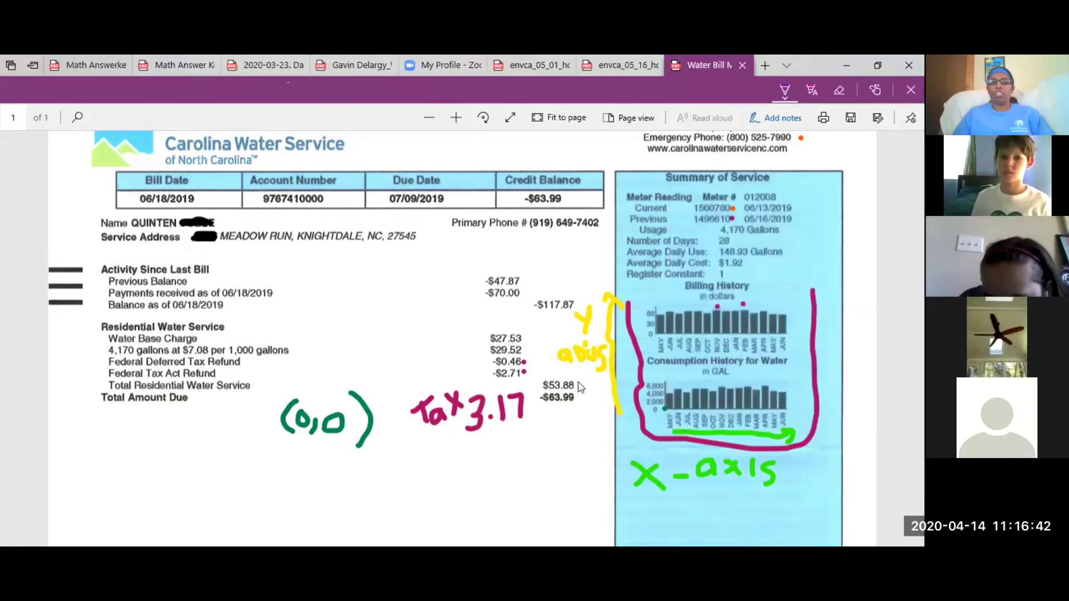
click(579, 383)
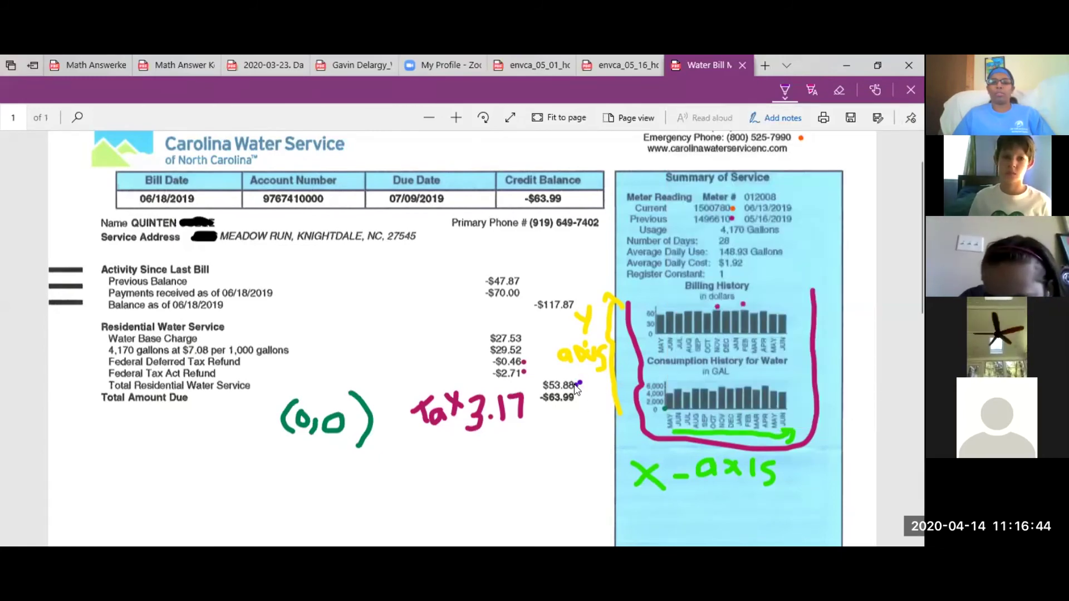